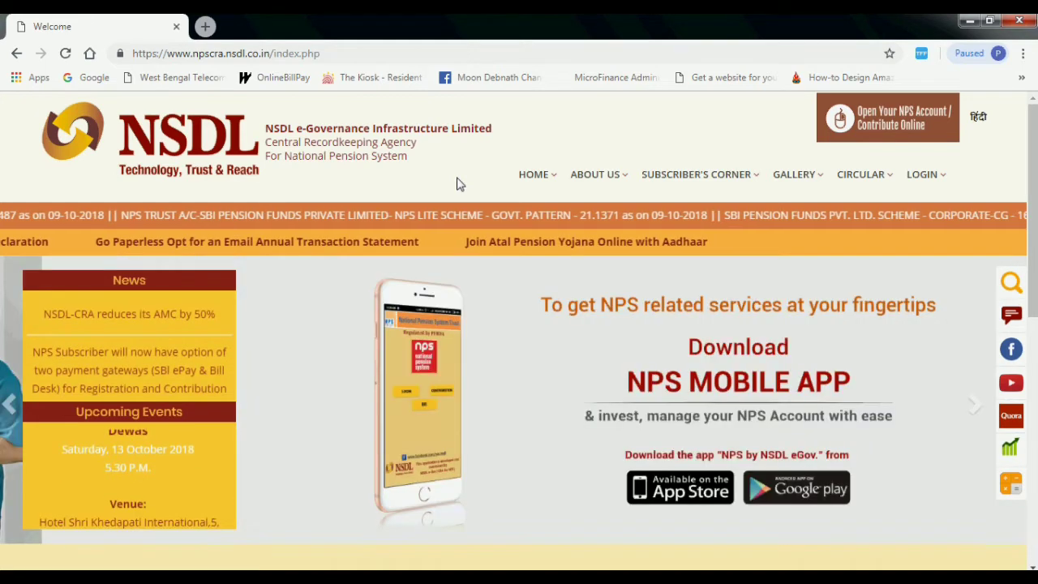
# Go to the Atal Pension Yojana page via HOME and open APY e-PRAN / Transaction Statement View.
pyautogui.moveTo(545, 180)
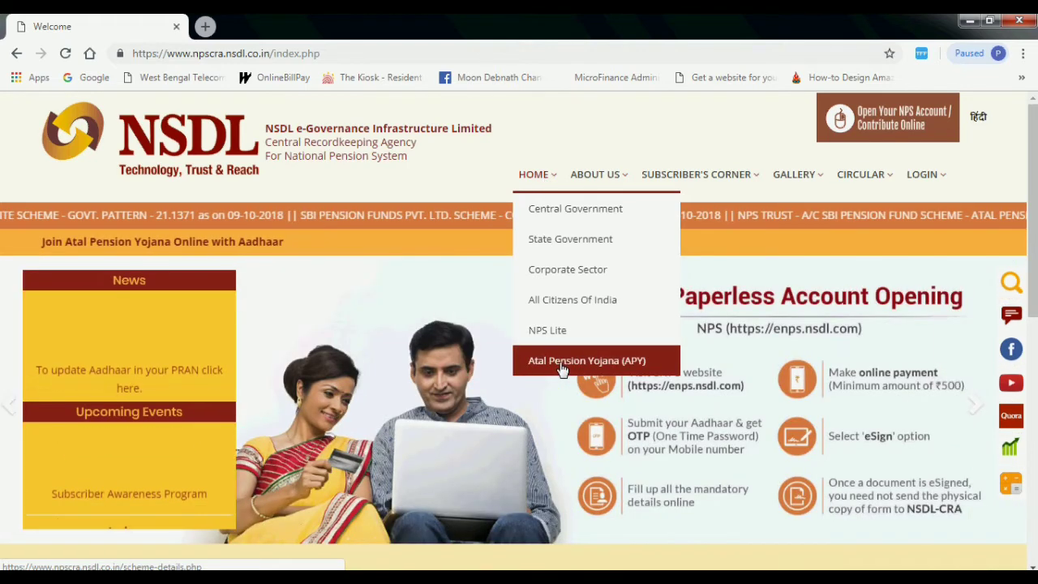
pyautogui.click(563, 369)
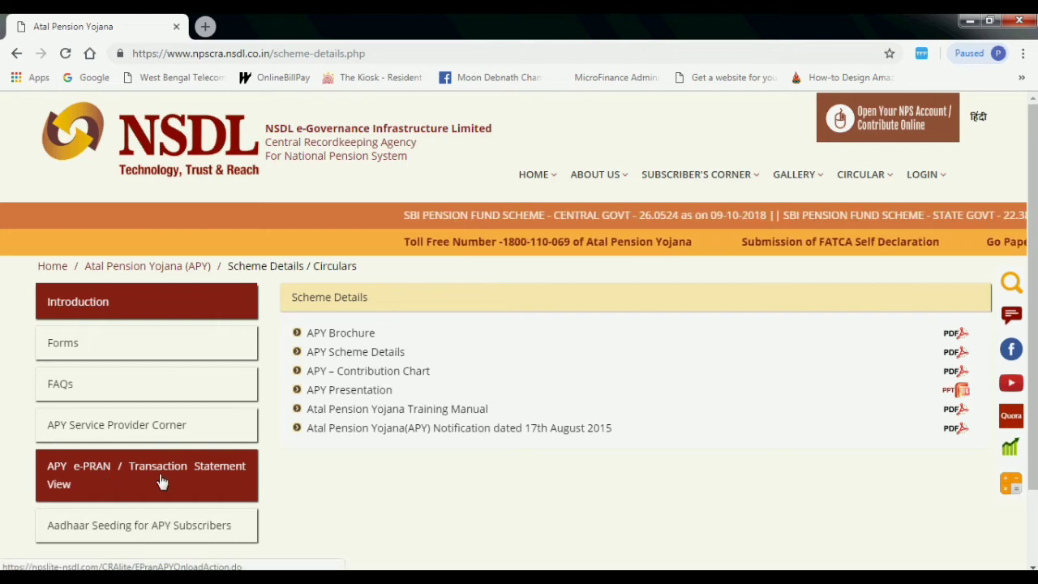
pyautogui.click(202, 490)
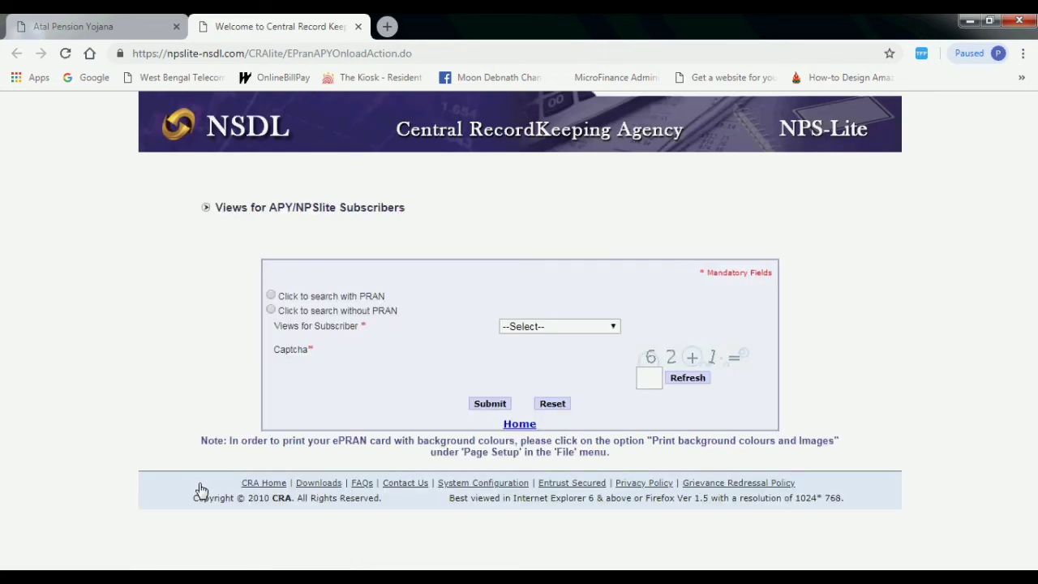
# Try the 'search with PRAN' and 'search without PRAN' options and their account, name and birth-date fields.
pyautogui.click(270, 296)
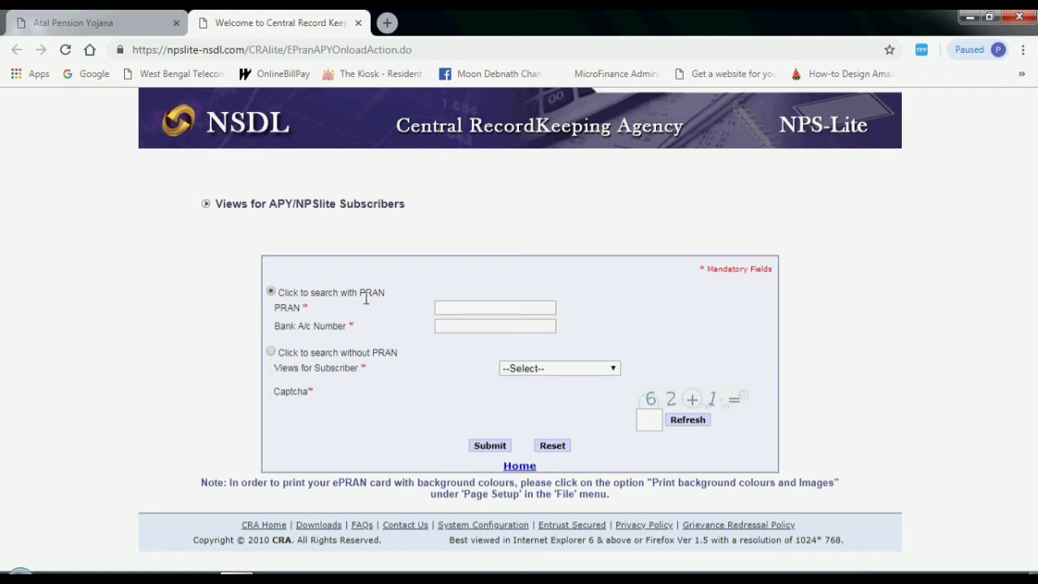
pyautogui.click(445, 326)
pyautogui.click(271, 352)
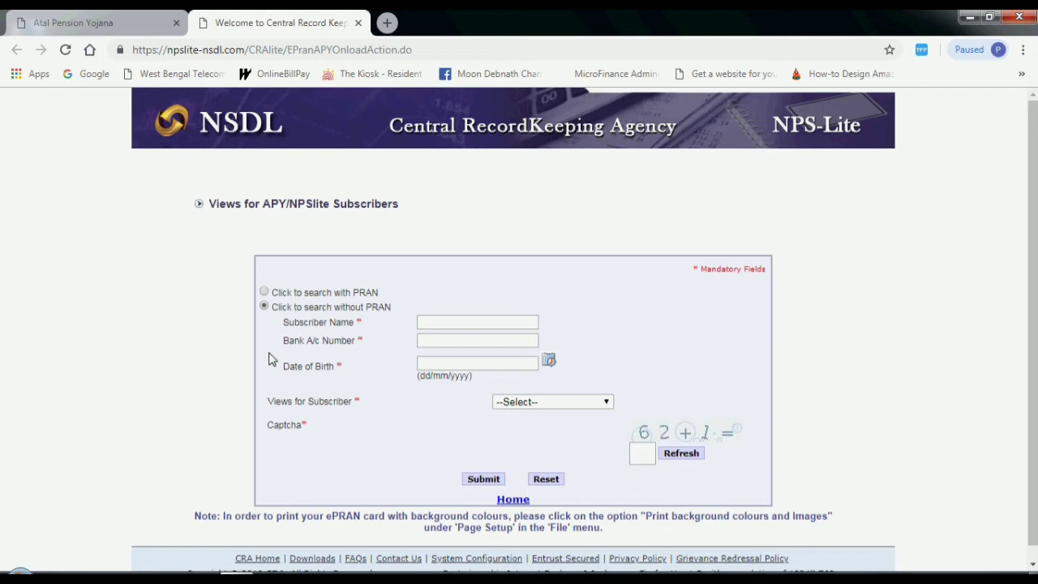
pyautogui.click(445, 321)
pyautogui.click(449, 338)
pyautogui.click(464, 362)
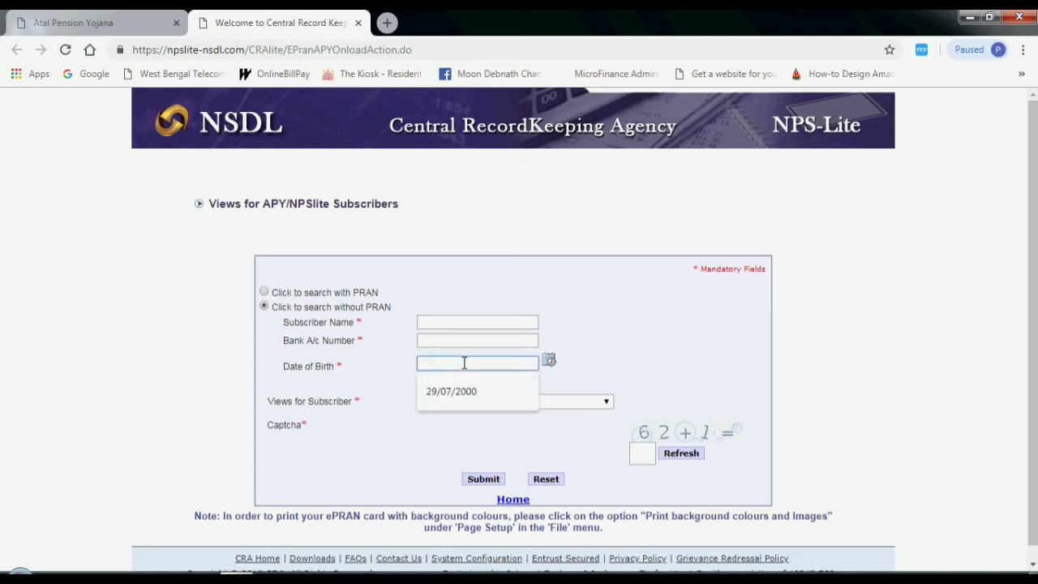
pyautogui.click(608, 330)
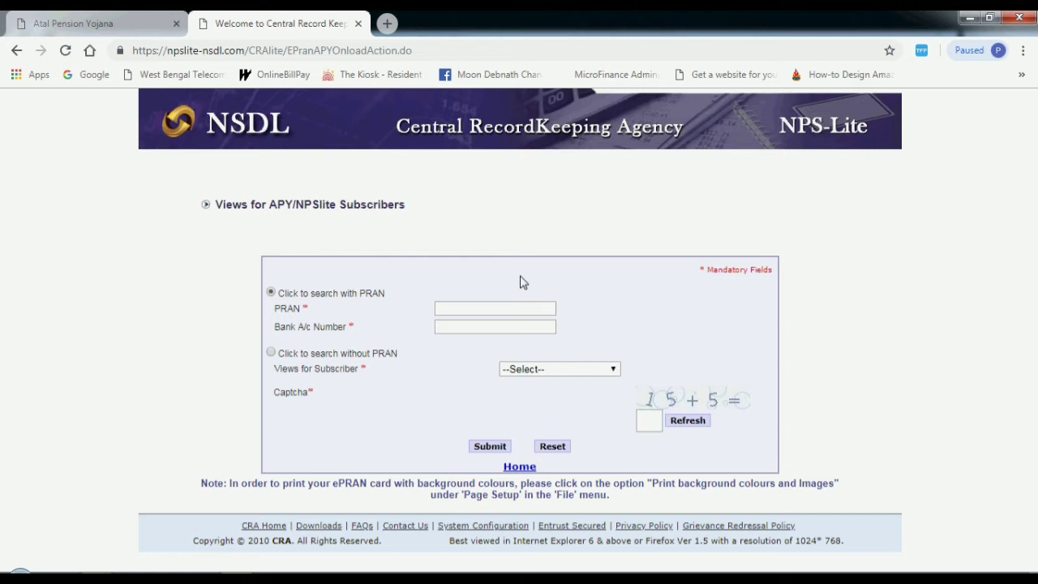
# Fill in the subscriber's PRAN from the saved suggestion and enter the bank account number.
pyautogui.click(486, 306)
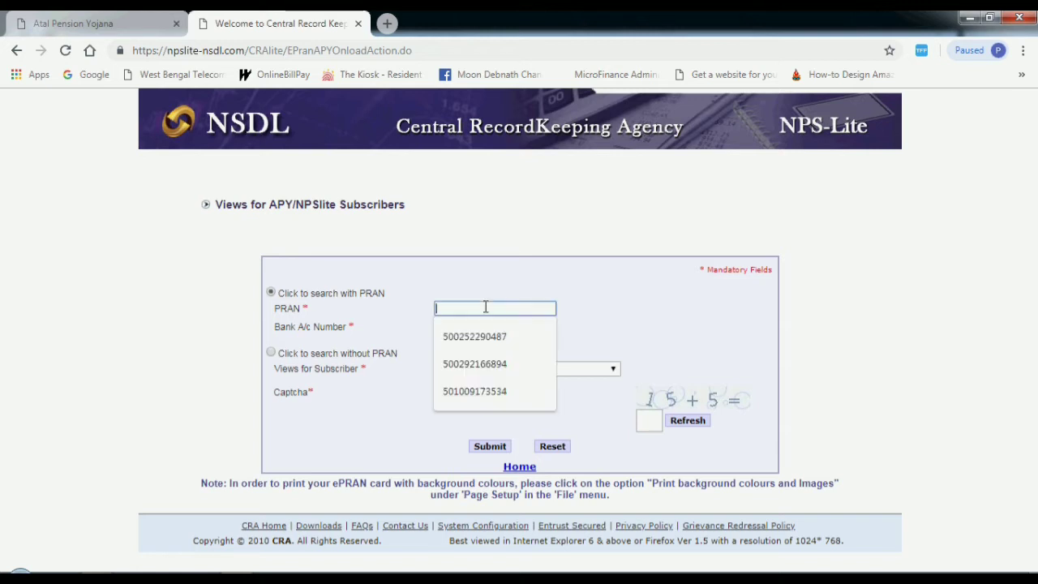
pyautogui.click(477, 337)
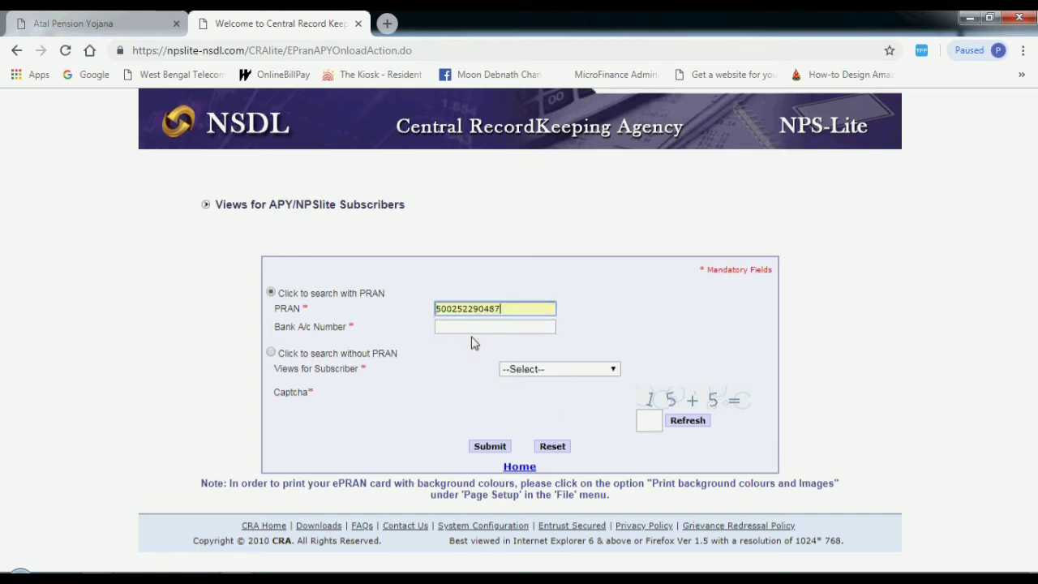
pyautogui.click(459, 328)
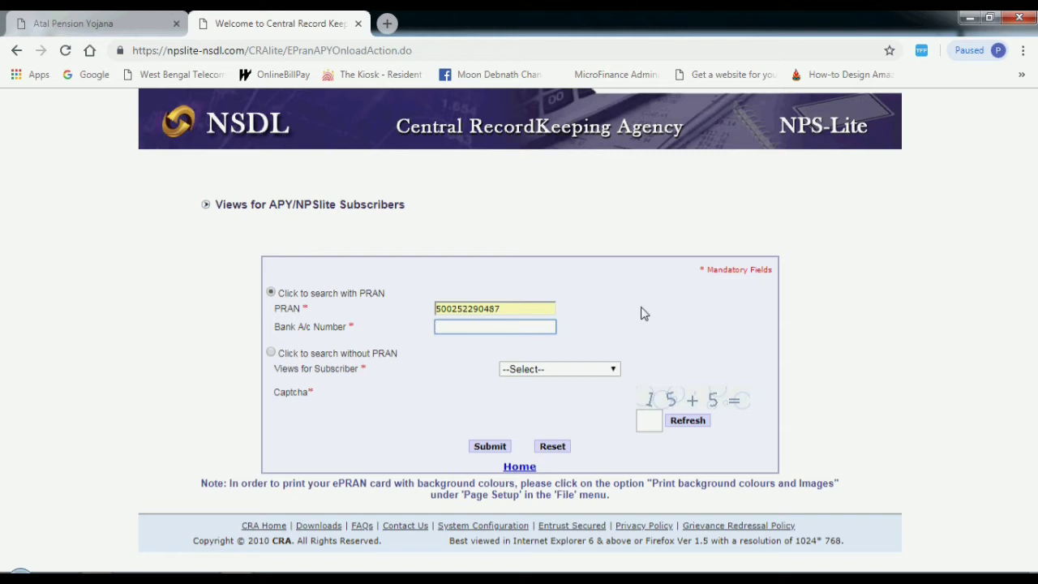
pyautogui.click(613, 372)
# Choose APY e-PRAN View, answer the captcha sum, and submit the request.
pyautogui.click(613, 371)
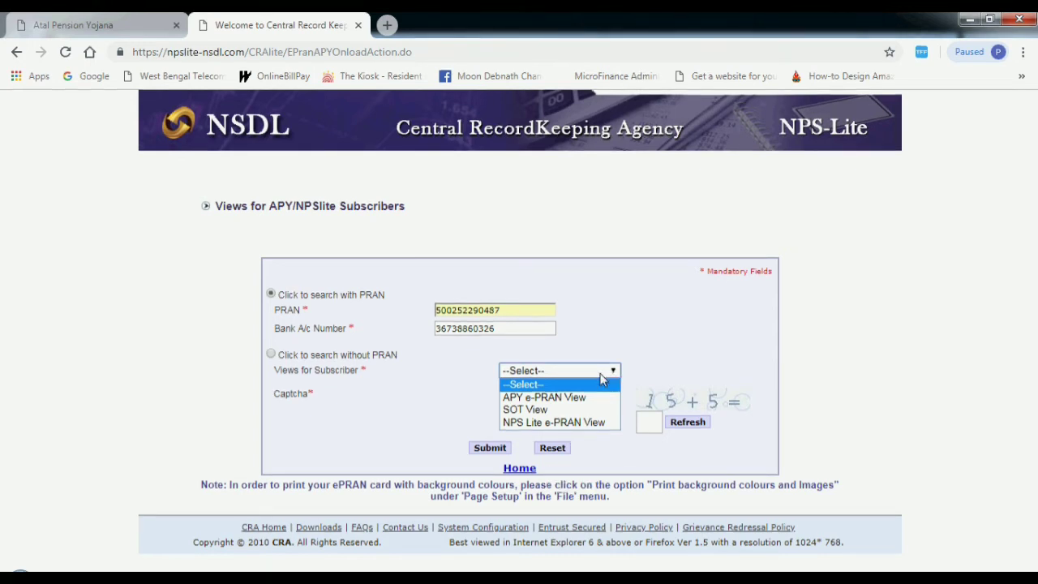
pyautogui.click(581, 397)
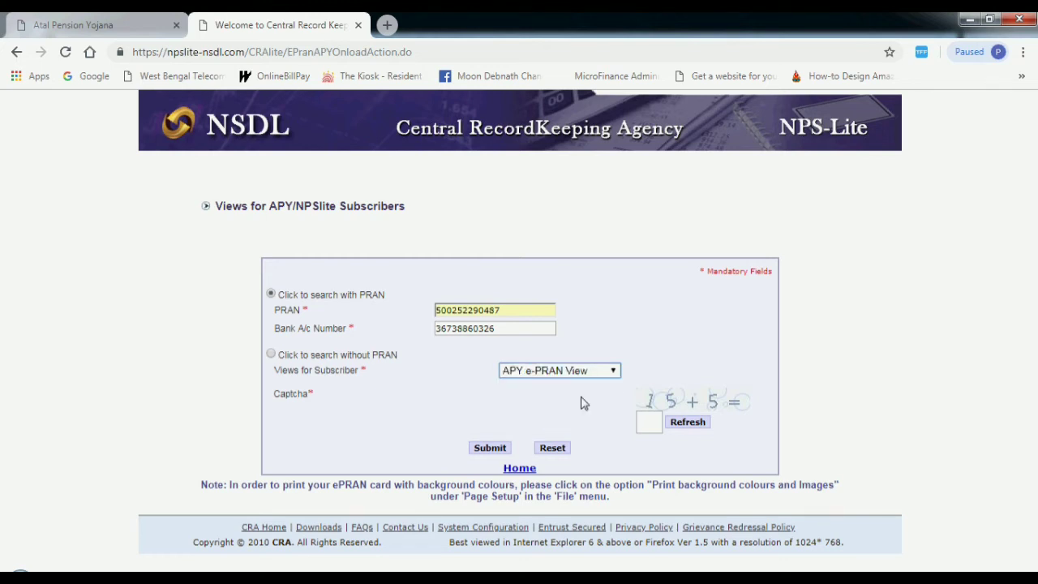
pyautogui.click(643, 420)
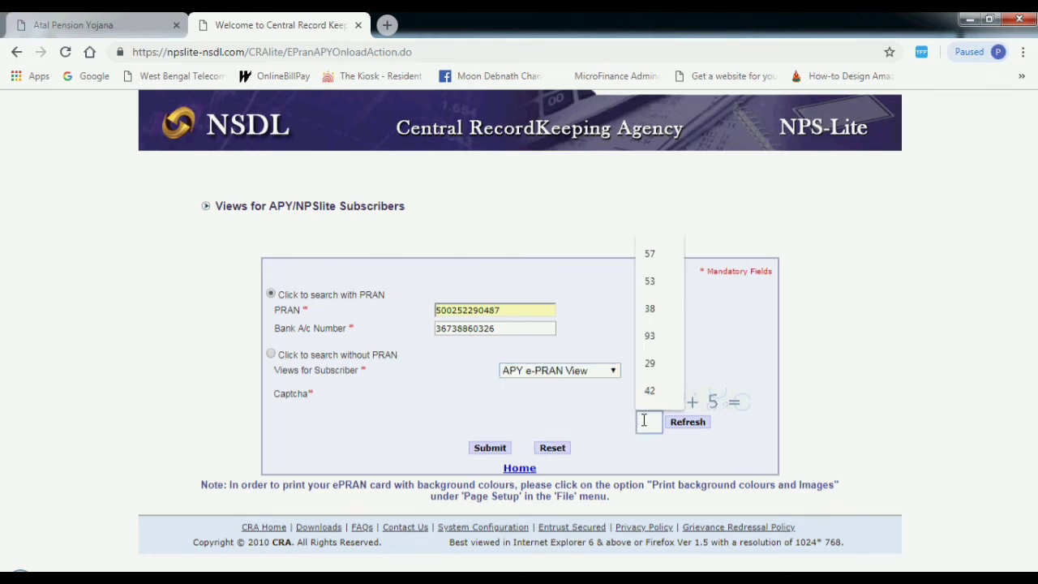
pyautogui.write('20')
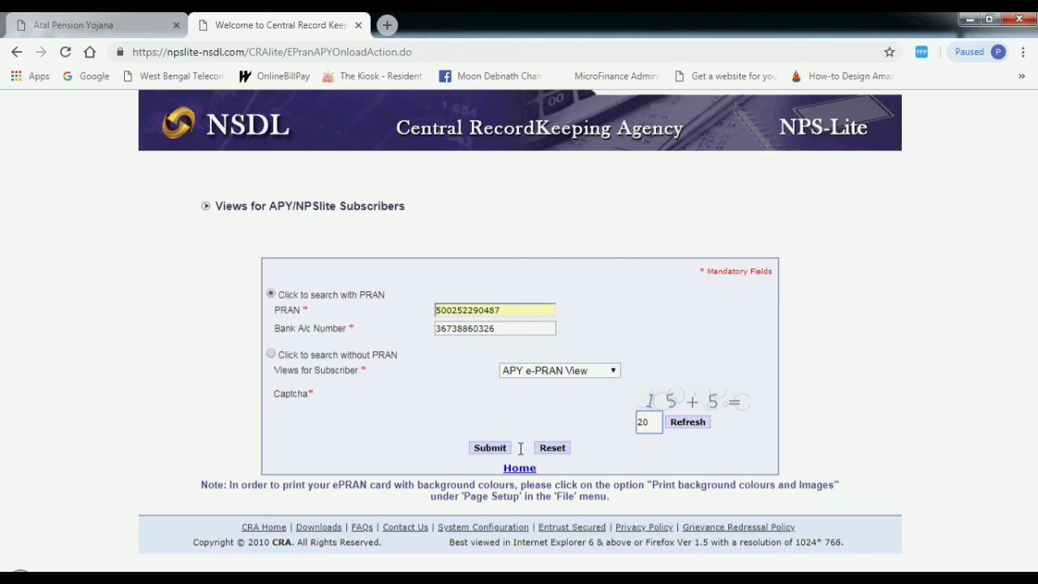
pyautogui.click(492, 451)
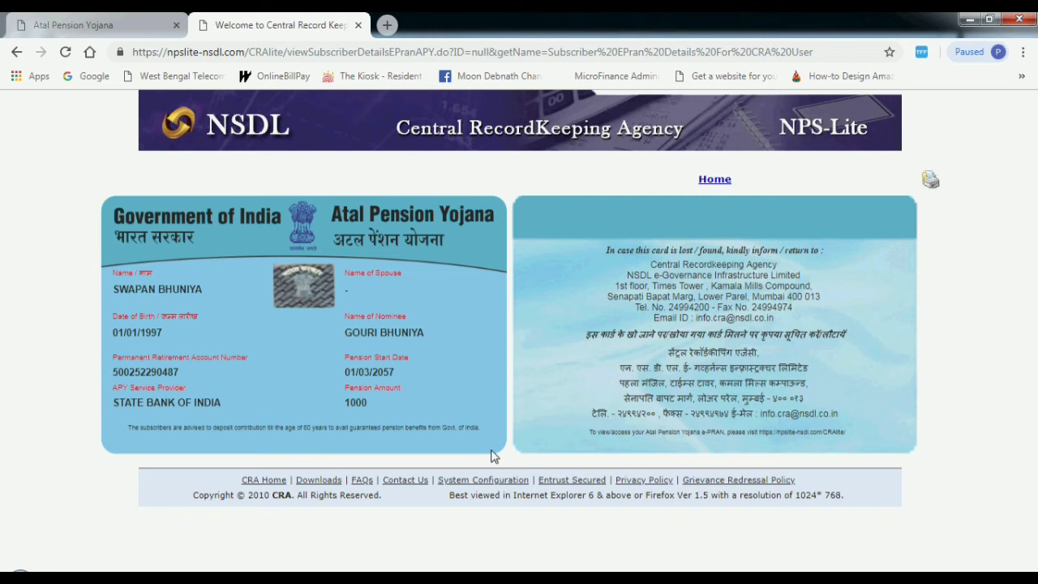
# Return from the e-PRAN card to the NPS-Lite home login page.
pyautogui.click(721, 183)
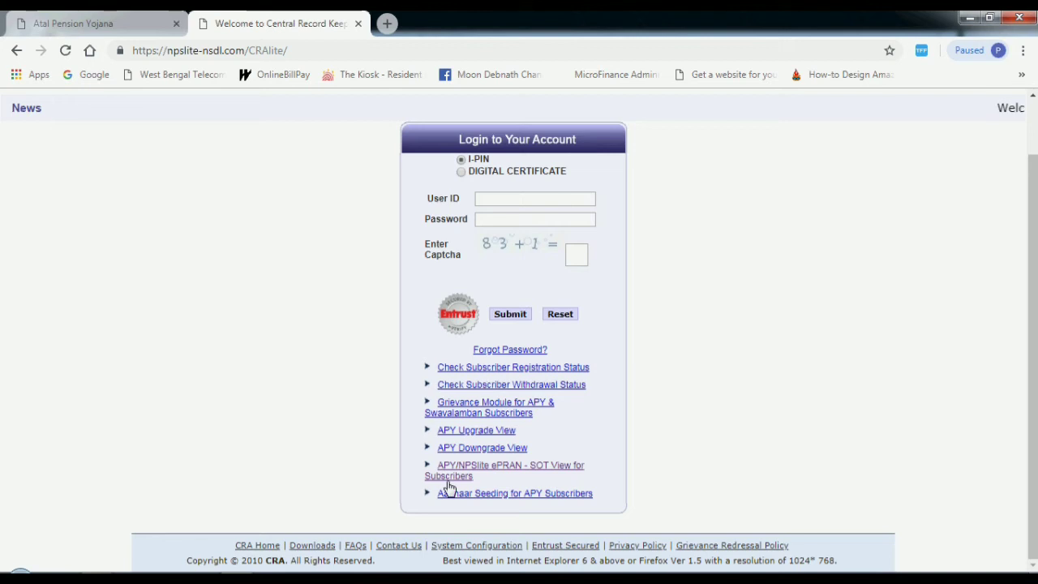
# Open the ePRAN - SOT View form, search with PRAN, and fill in the PRAN and bank account number.
pyautogui.click(464, 474)
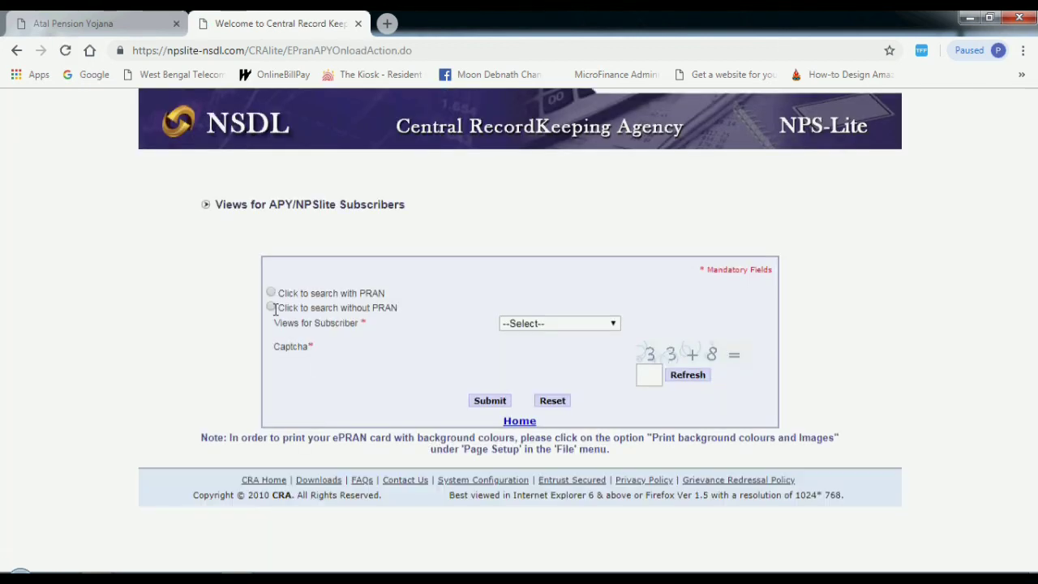
pyautogui.click(272, 294)
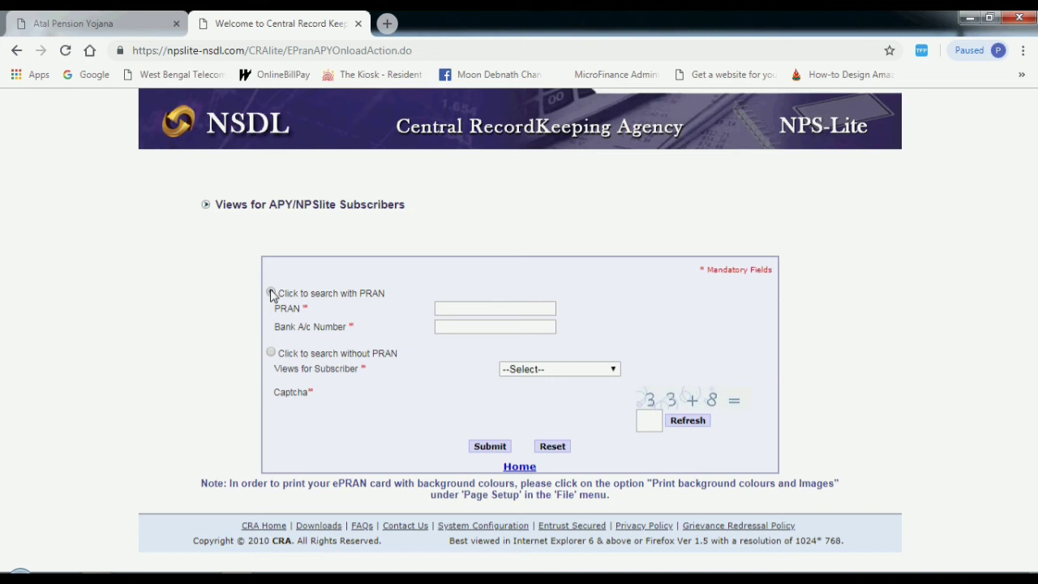
pyautogui.click(522, 309)
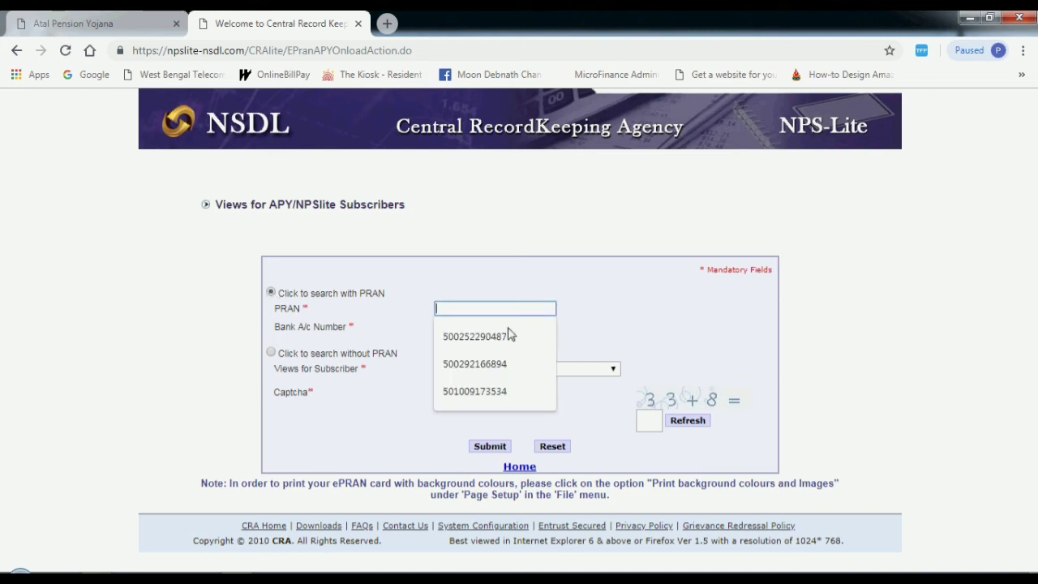
pyautogui.click(506, 336)
pyautogui.click(480, 329)
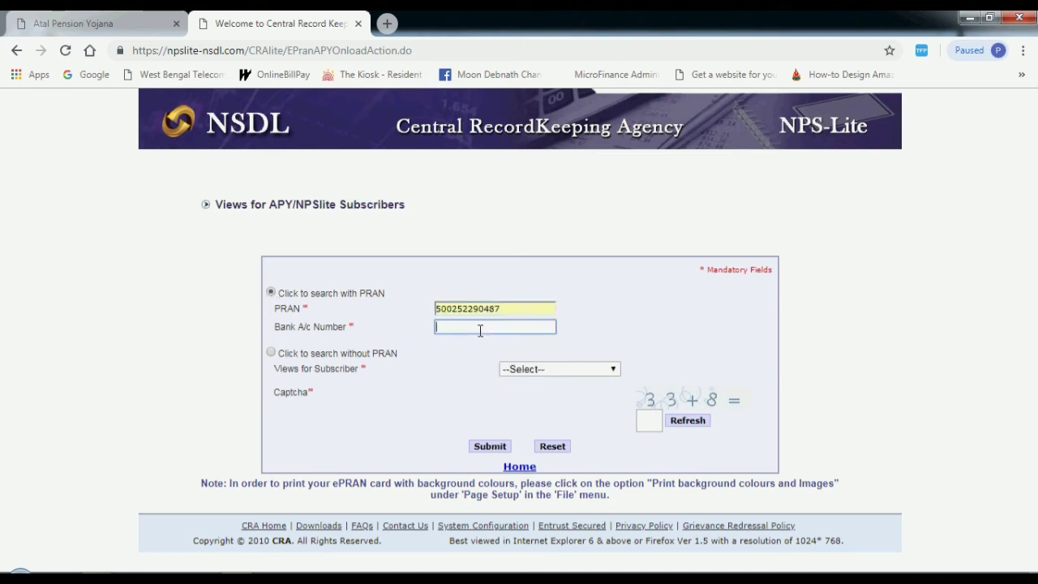
# Select SOT View with financial year 2018-2019, answer the captcha, and submit.
pyautogui.click(608, 371)
pyautogui.click(548, 414)
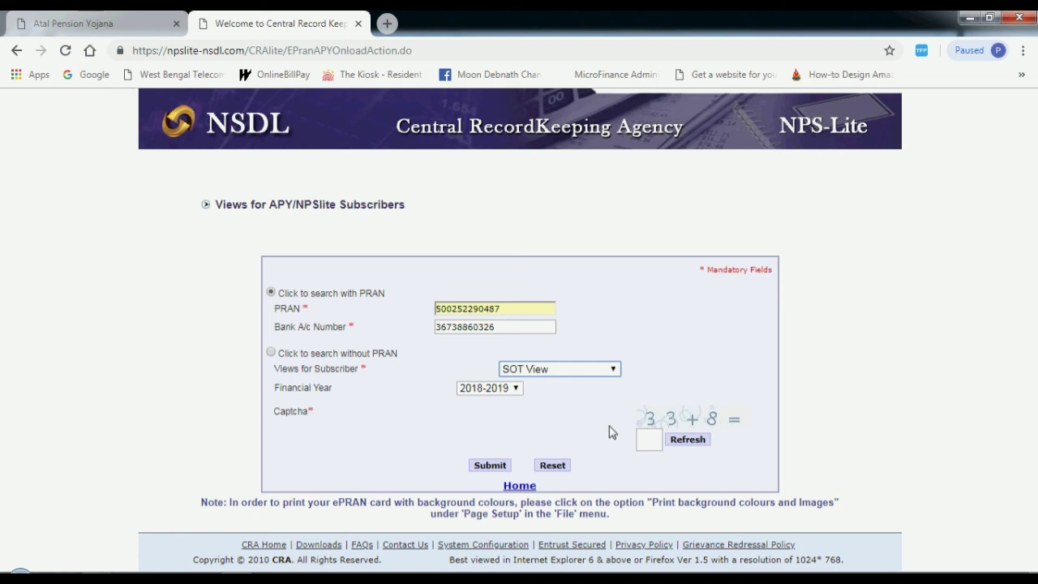
pyautogui.click(491, 393)
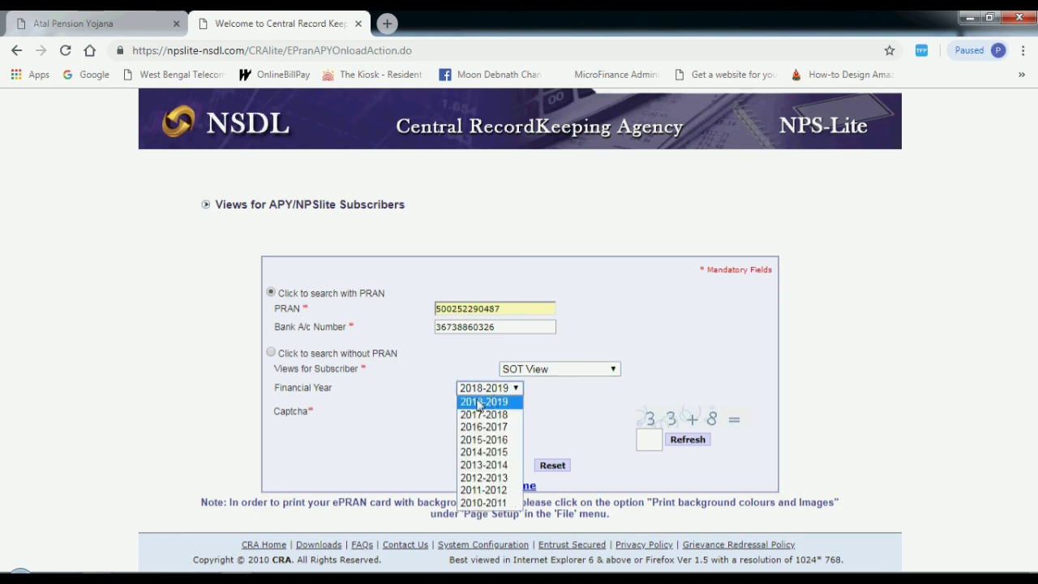
pyautogui.click(485, 400)
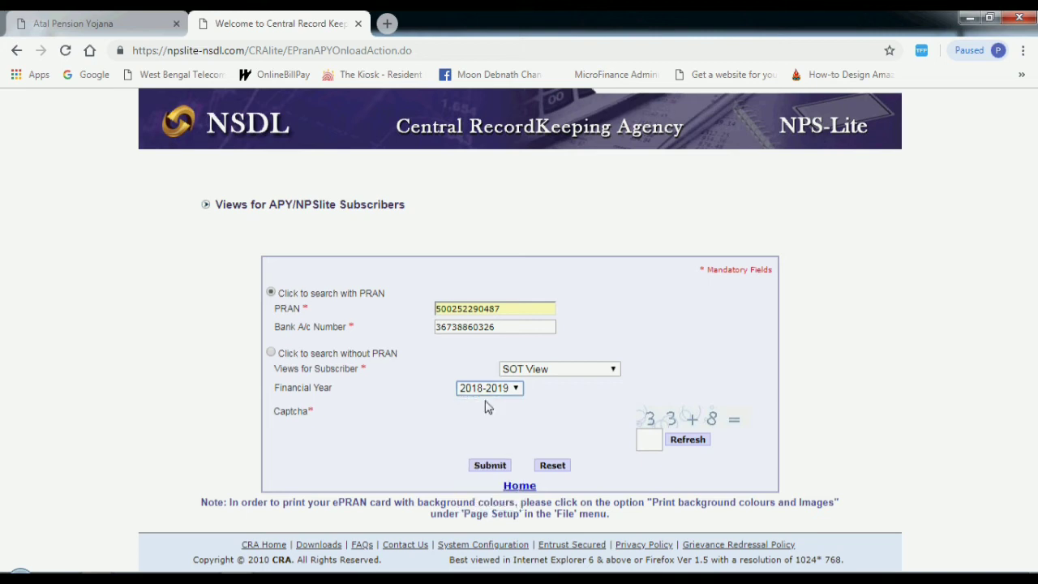
pyautogui.click(648, 440)
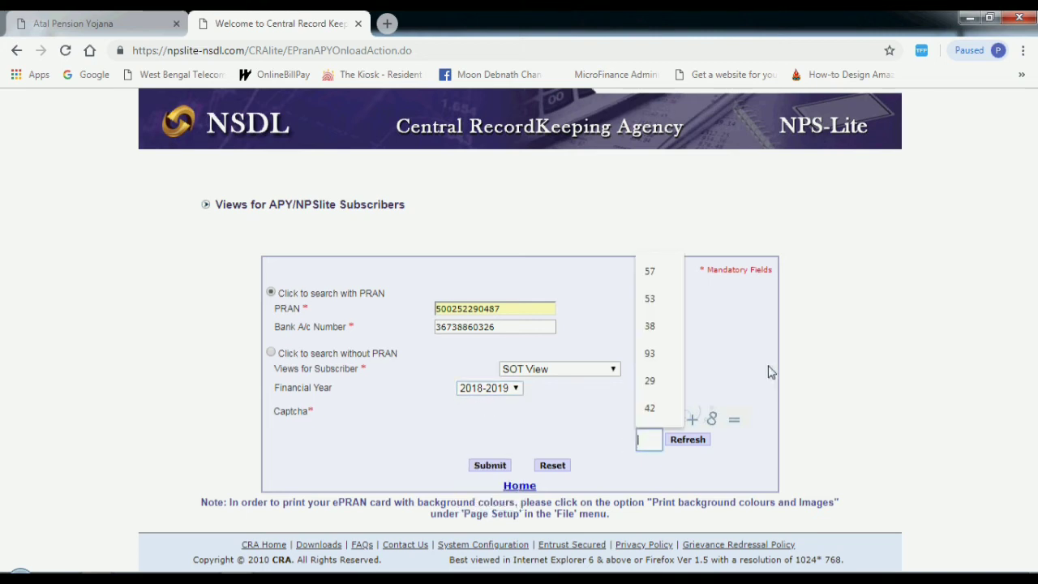
pyautogui.write('1')
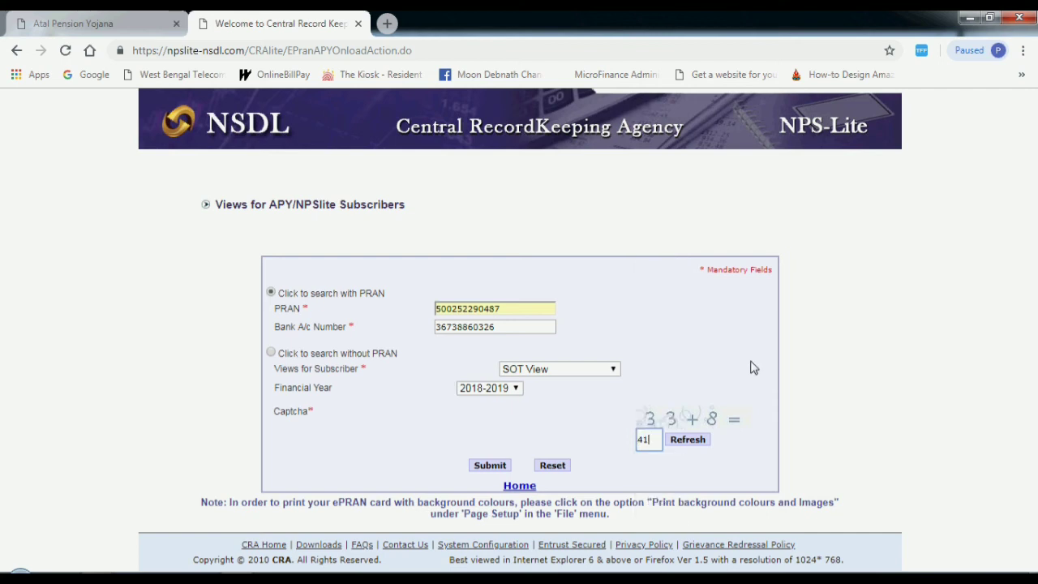
pyautogui.click(490, 466)
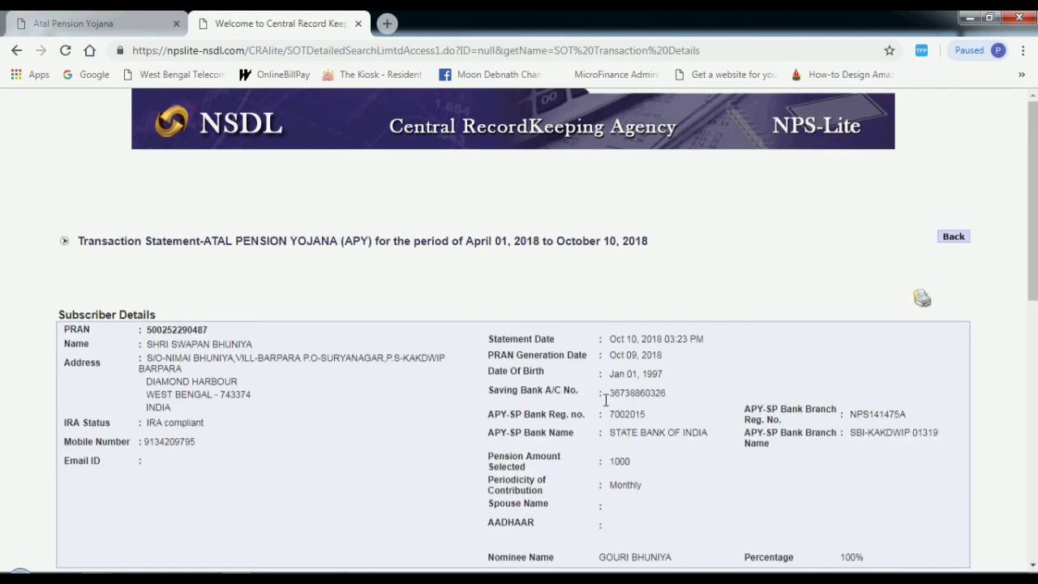
# Scroll through the April-October 2018 transaction statement's details and billing summary, then back up.
pyautogui.scroll(-2, 983, 252)
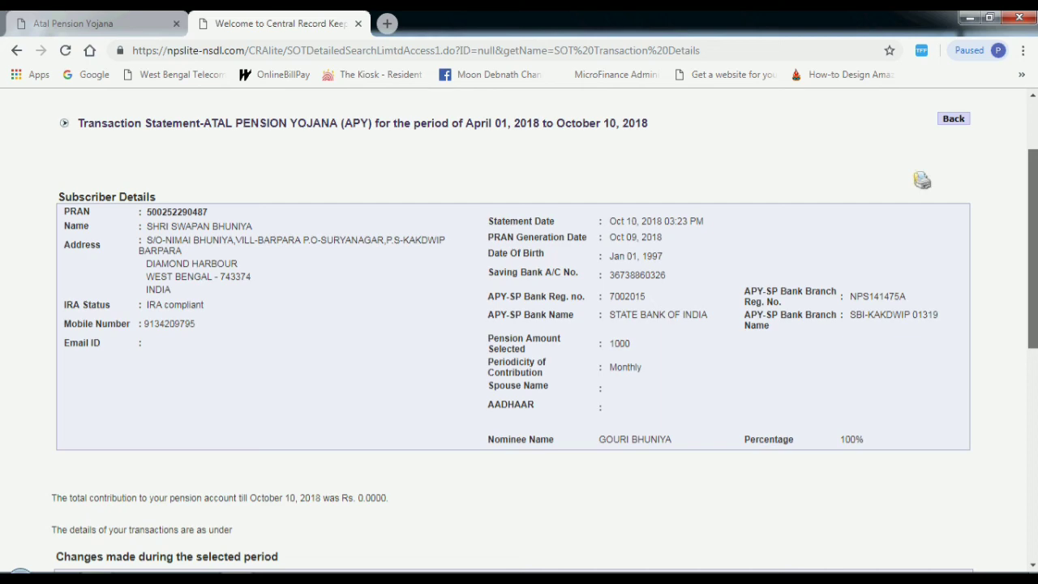
pyautogui.scroll(-1, 1035, 315)
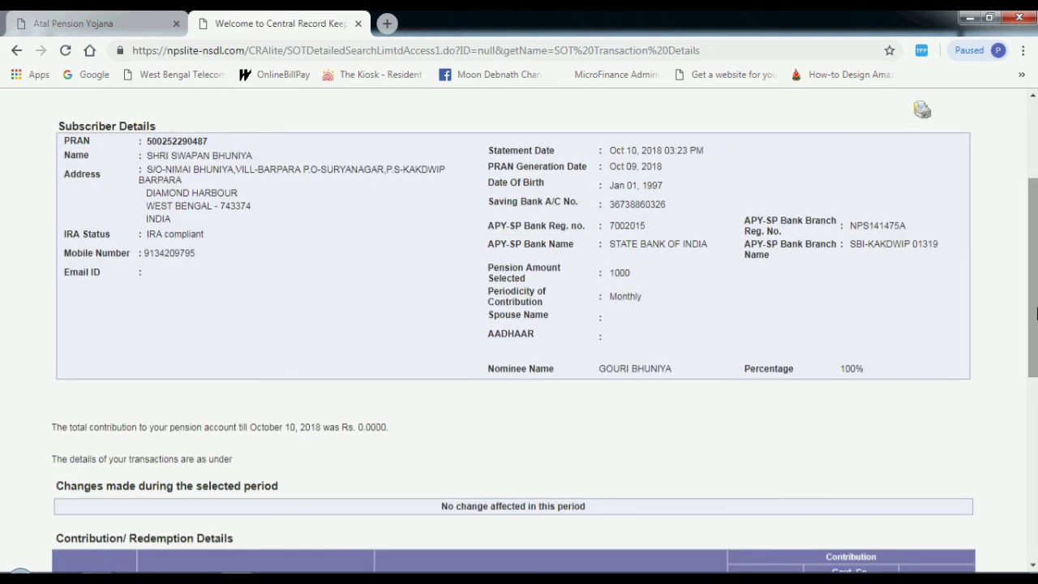
pyautogui.moveTo(1035, 315); pyautogui.dragTo(1035, 413)
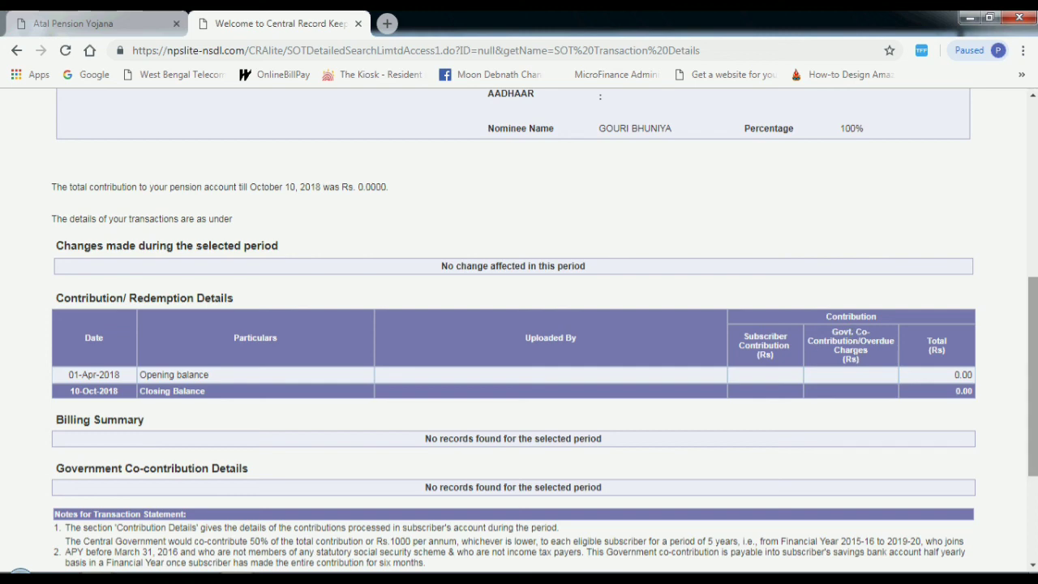
pyautogui.moveTo(1035, 345); pyautogui.dragTo(1035, 222)
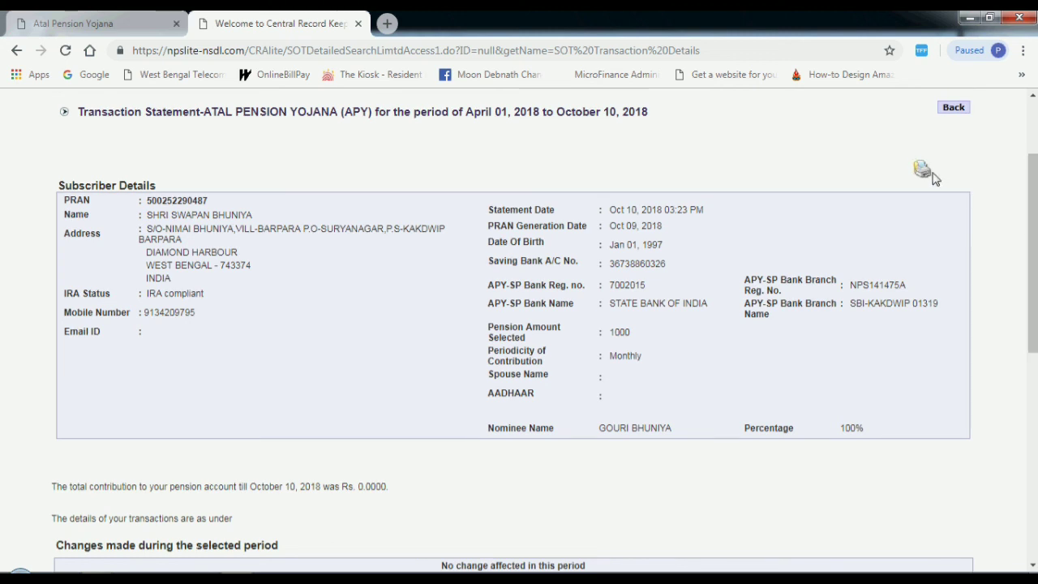